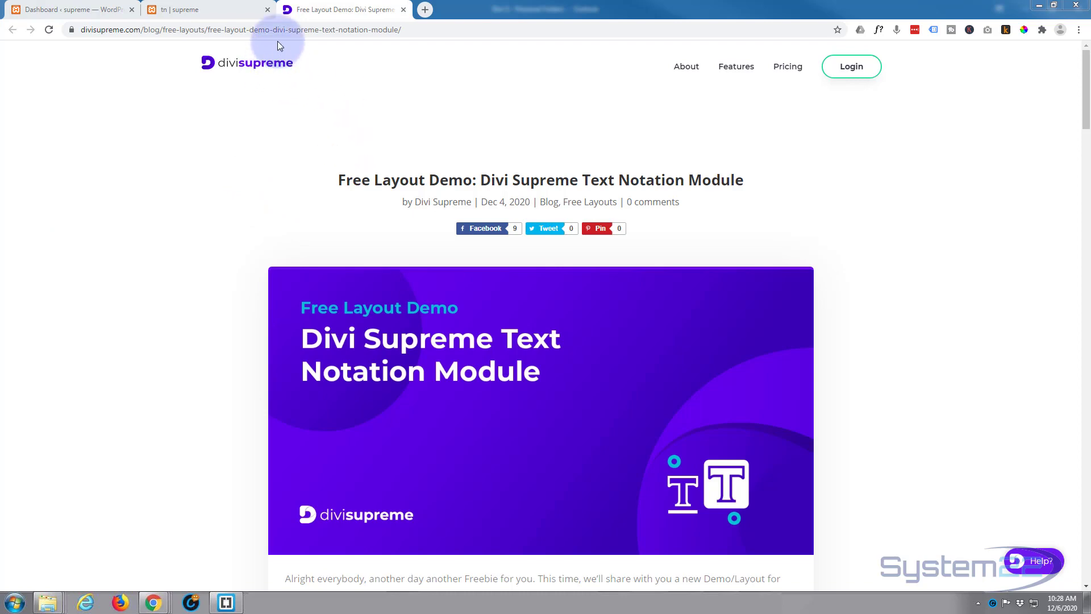
# Step: Preview the local Text Notation demo page down through its content and back to the top
pyautogui.click(203, 9)
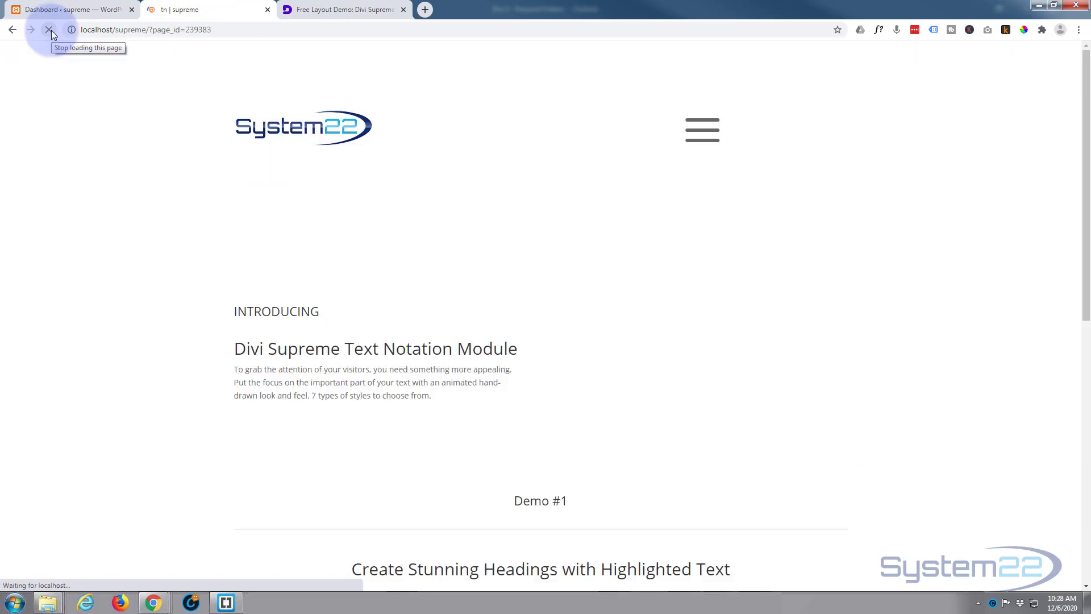
pyautogui.scroll(-3, 66, 131)
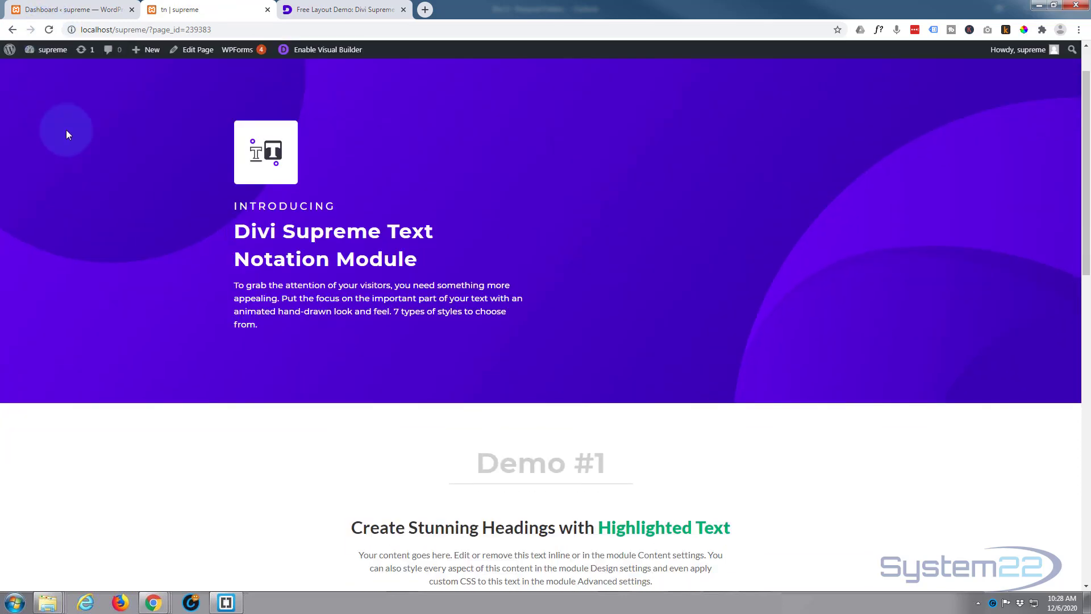
pyautogui.scroll(-4, 159, 322)
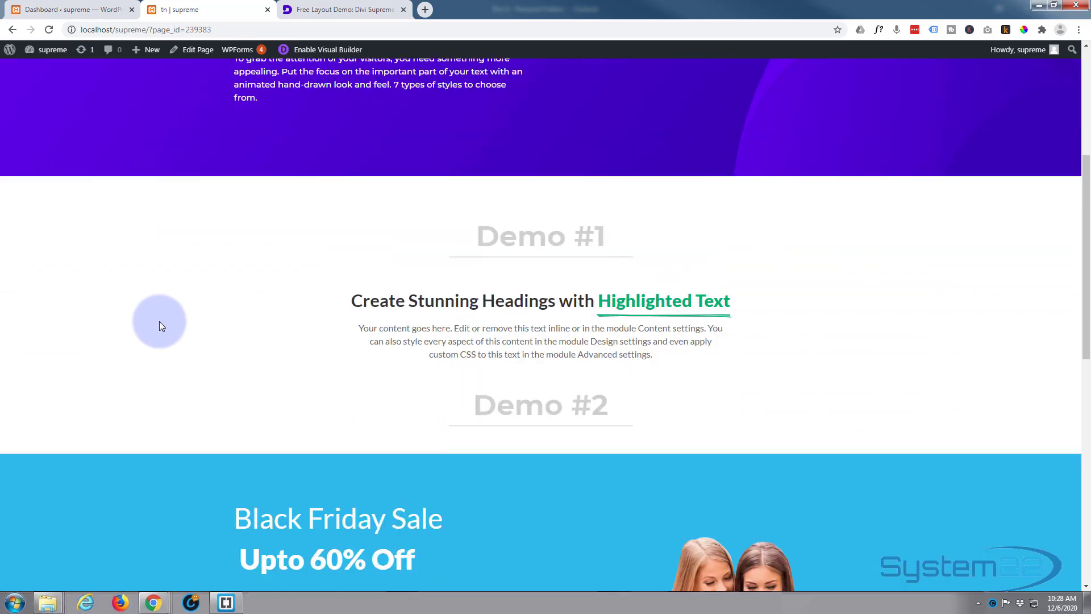
pyautogui.scroll(-5, 159, 322)
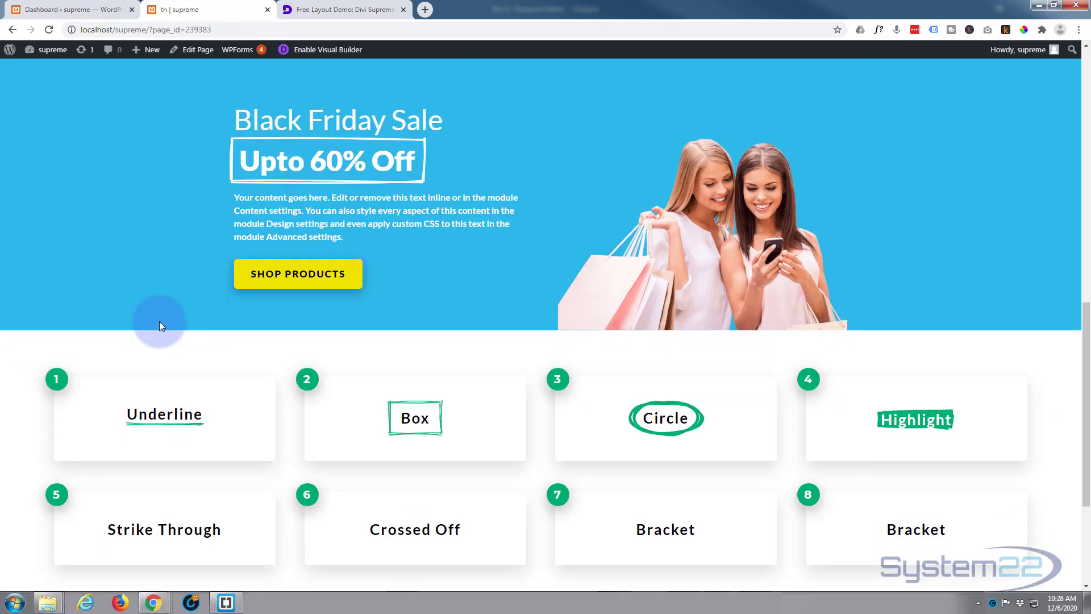
pyautogui.scroll(-3, 160, 325)
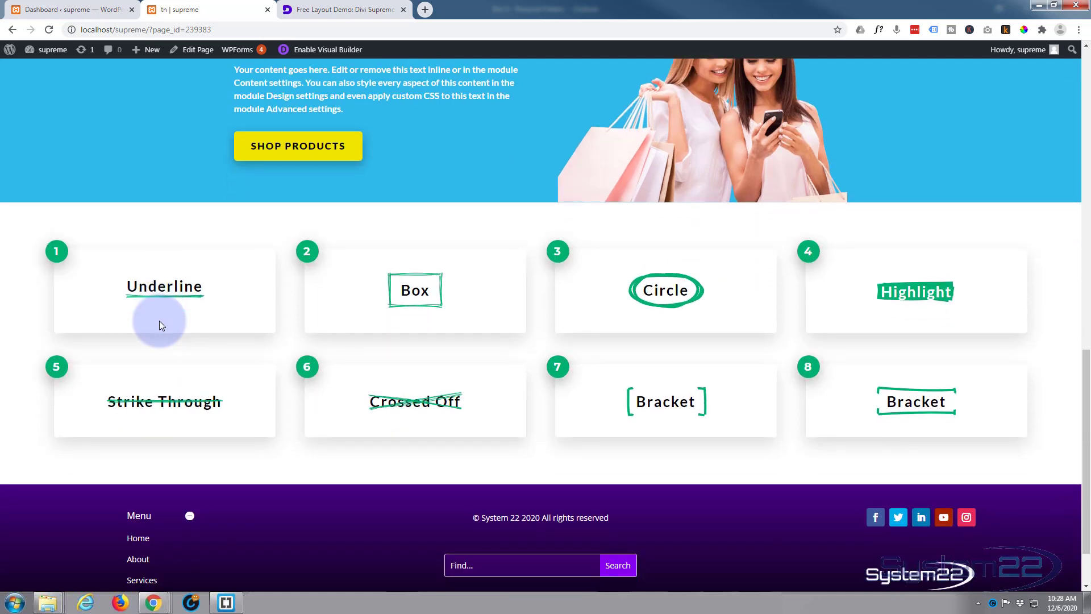
pyautogui.scroll(-2, 159, 325)
pyautogui.scroll(7, 161, 322)
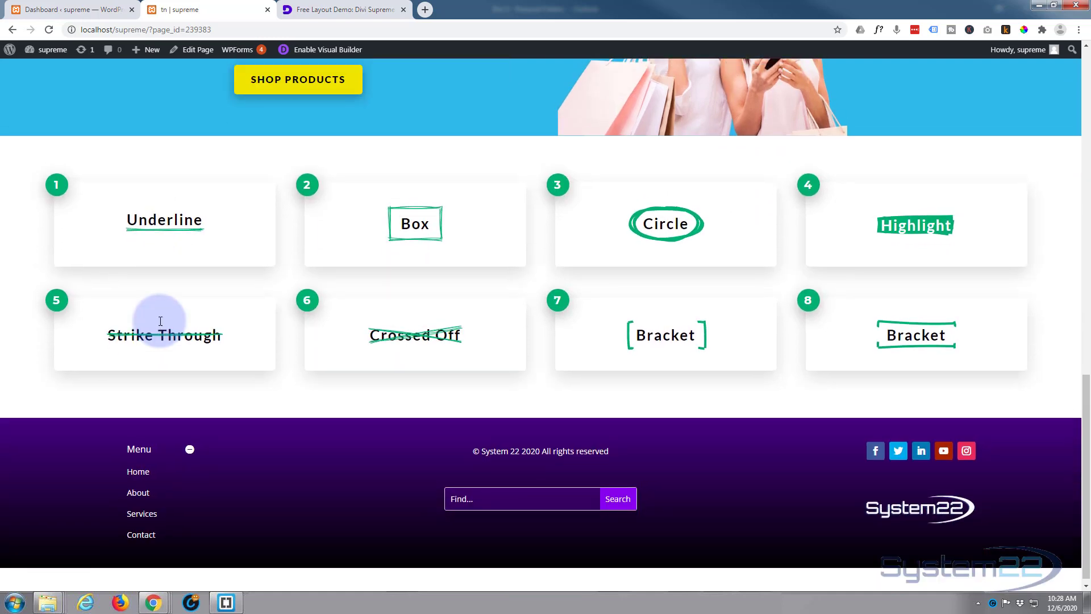
pyautogui.scroll(8, 159, 325)
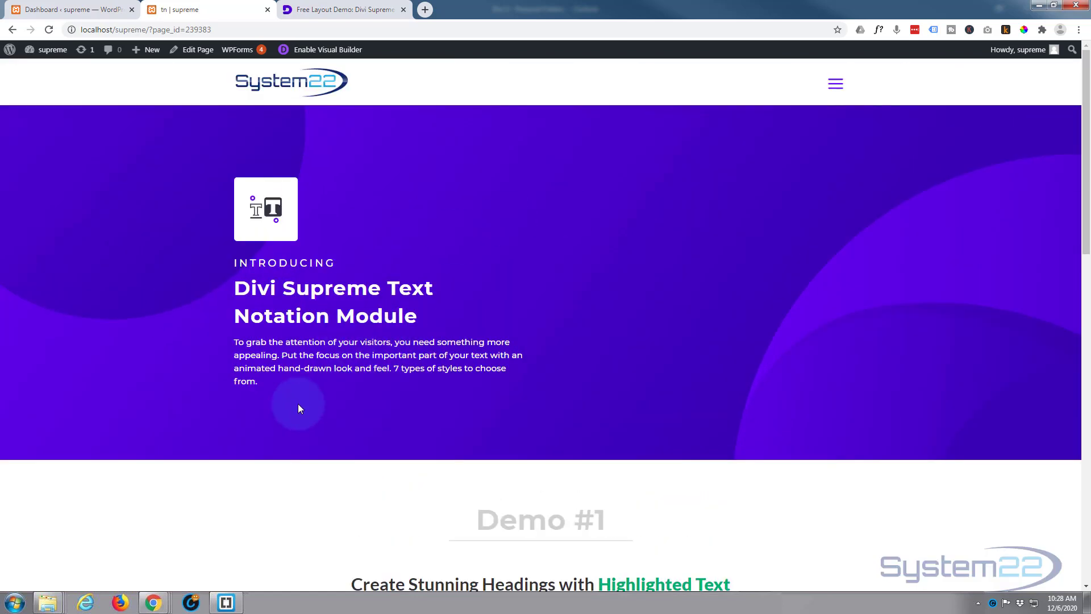
# Step: Download the Text Notation Module free layout zip from the Divi Supreme blog post
pyautogui.click(326, 10)
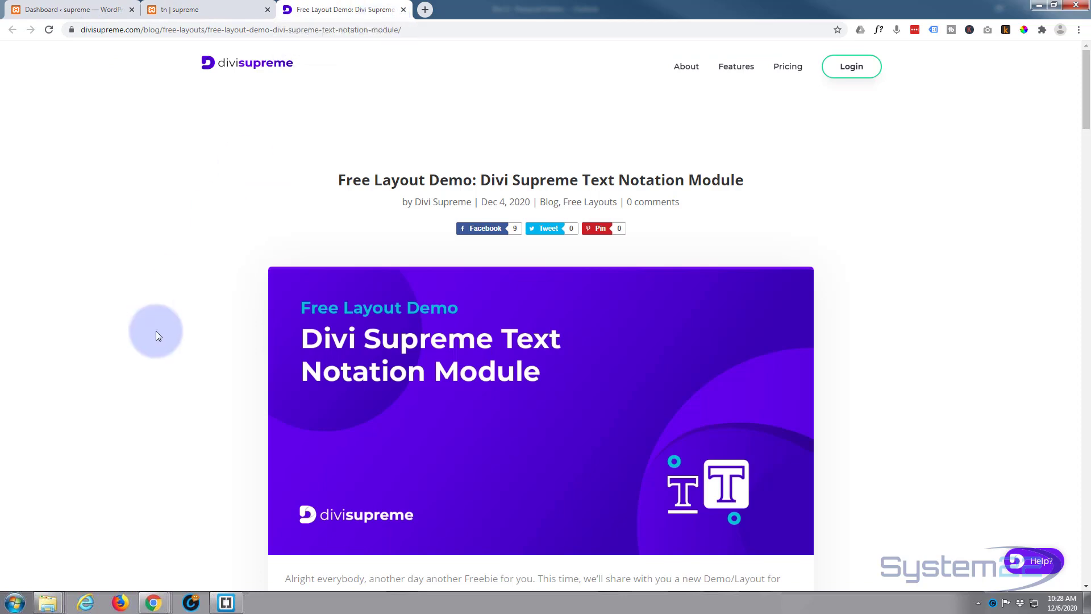
pyautogui.scroll(-12, 175, 282)
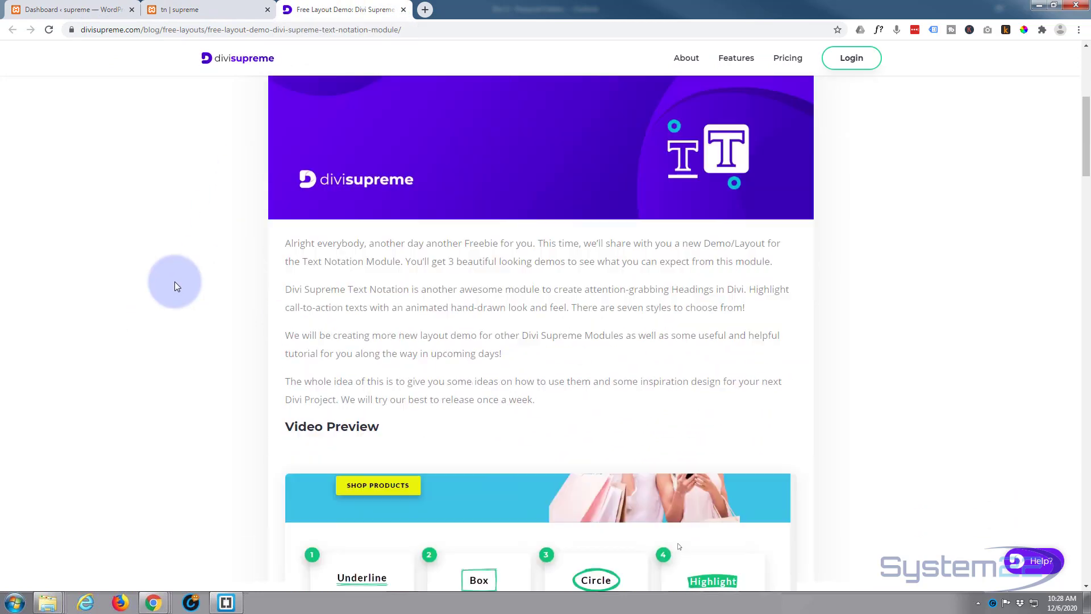
pyautogui.scroll(-9, 175, 281)
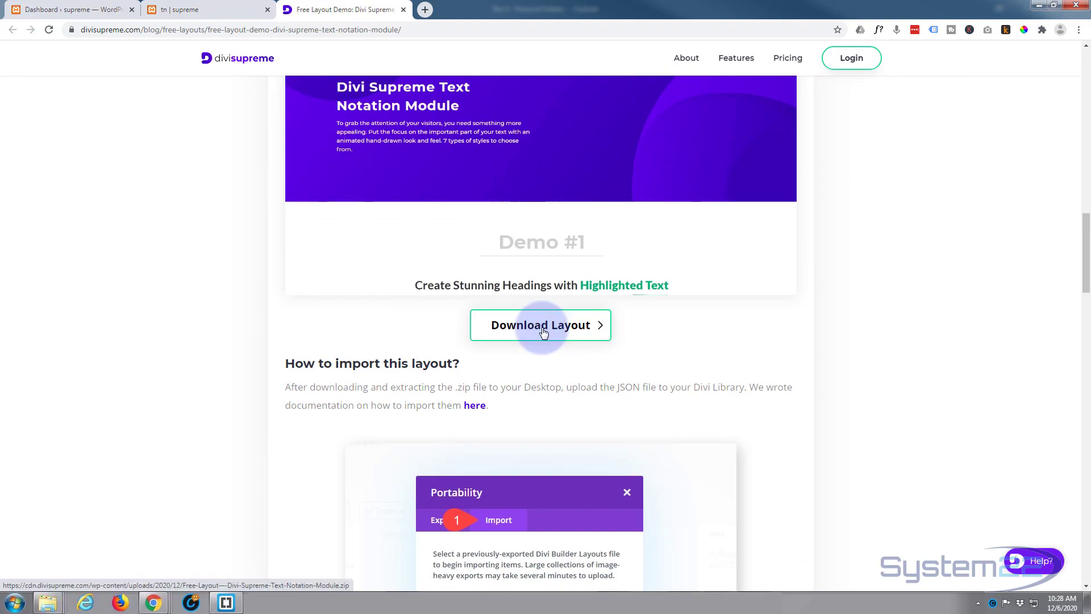
pyautogui.click(544, 330)
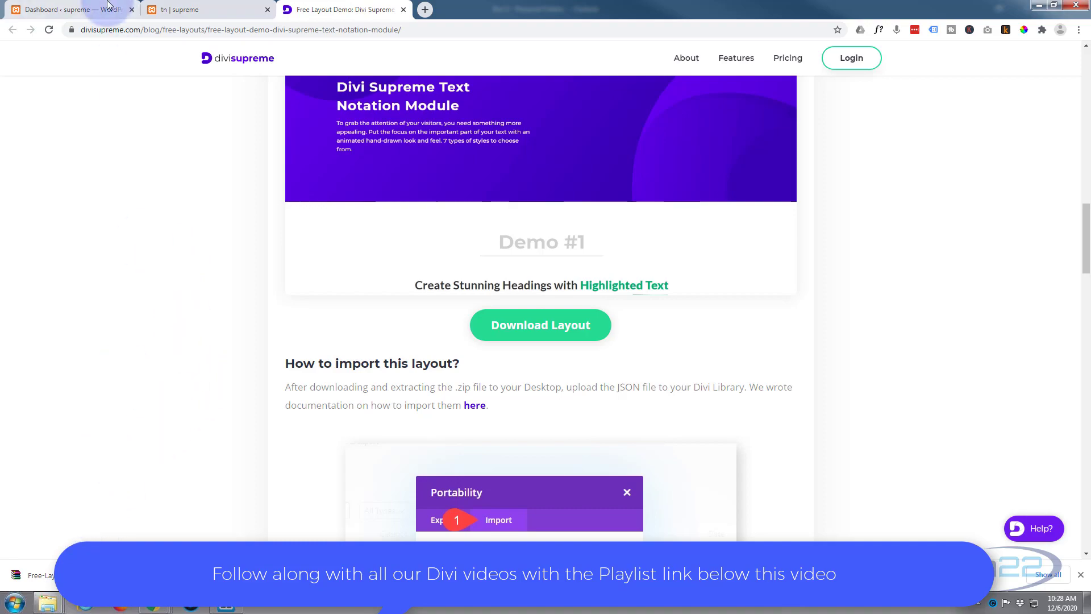
# Step: Open the Divi Library's Import & Export dialog on its Import section
pyautogui.click(88, 10)
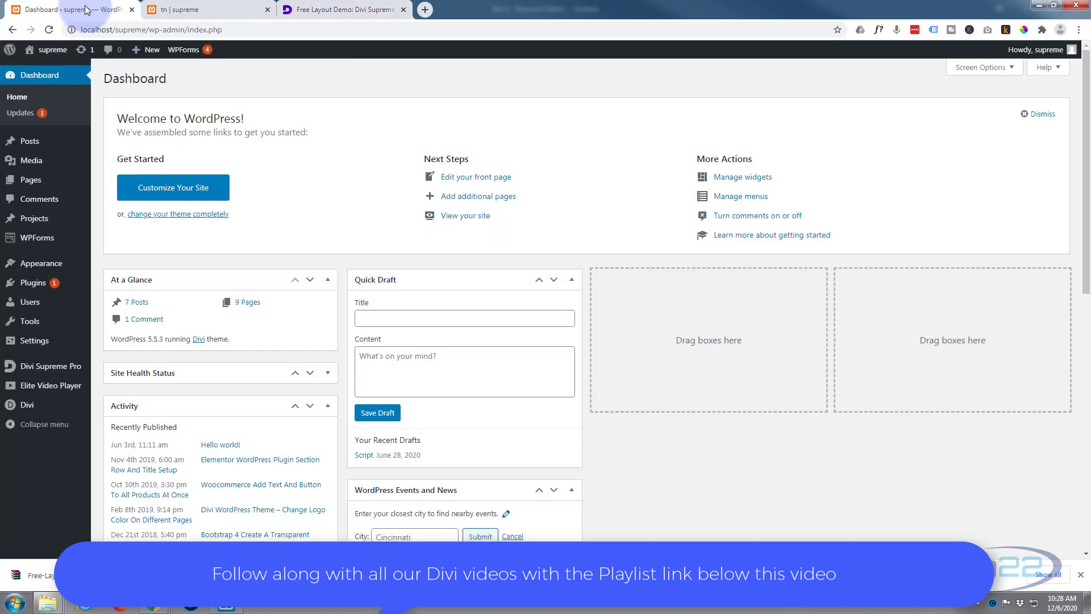
pyautogui.moveTo(26, 405)
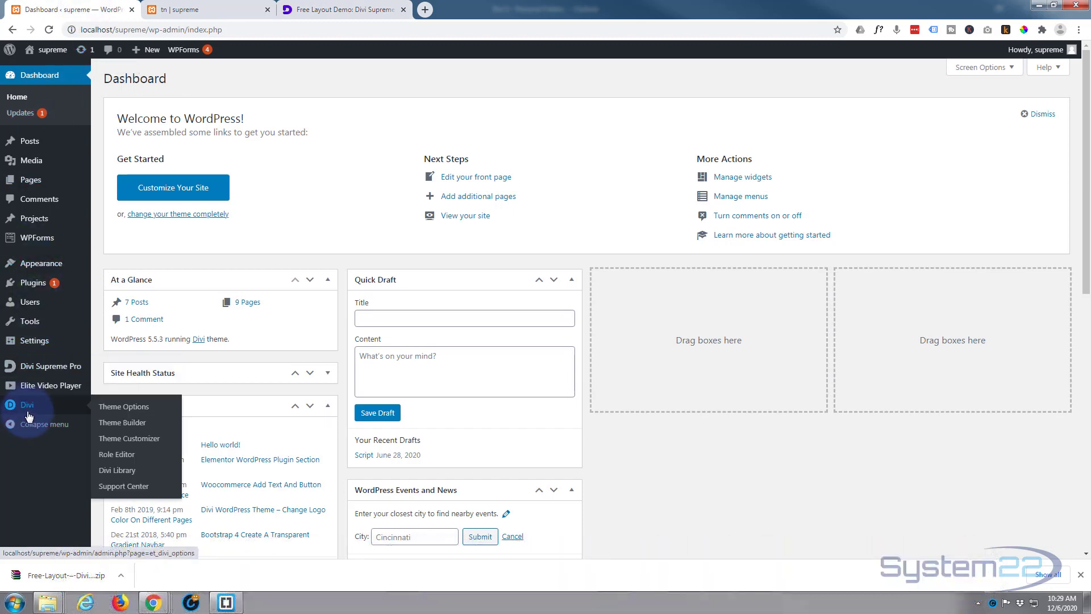
pyautogui.click(119, 472)
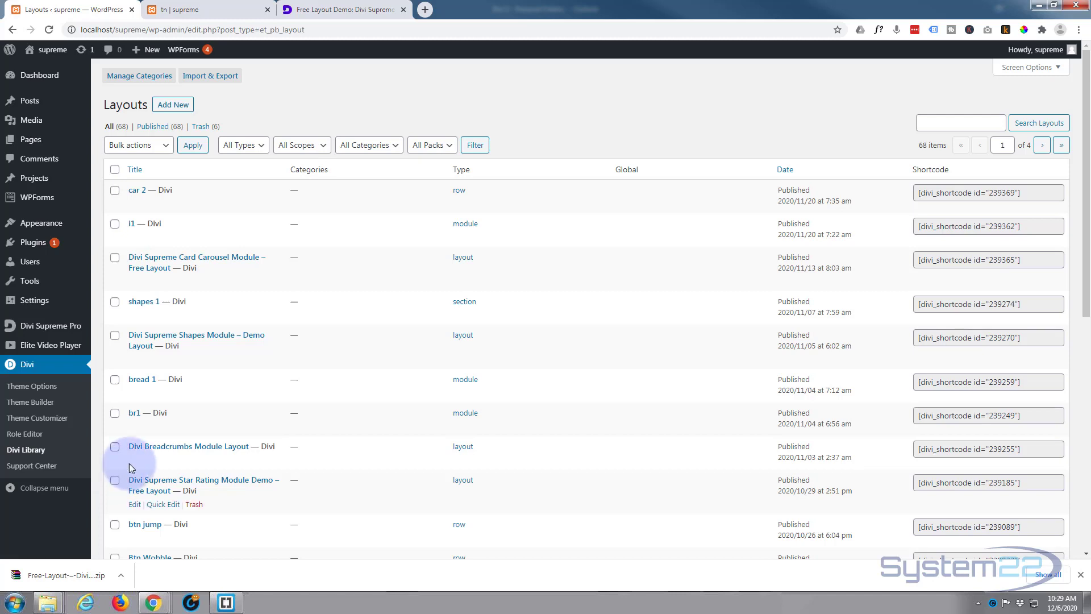
pyautogui.click(222, 77)
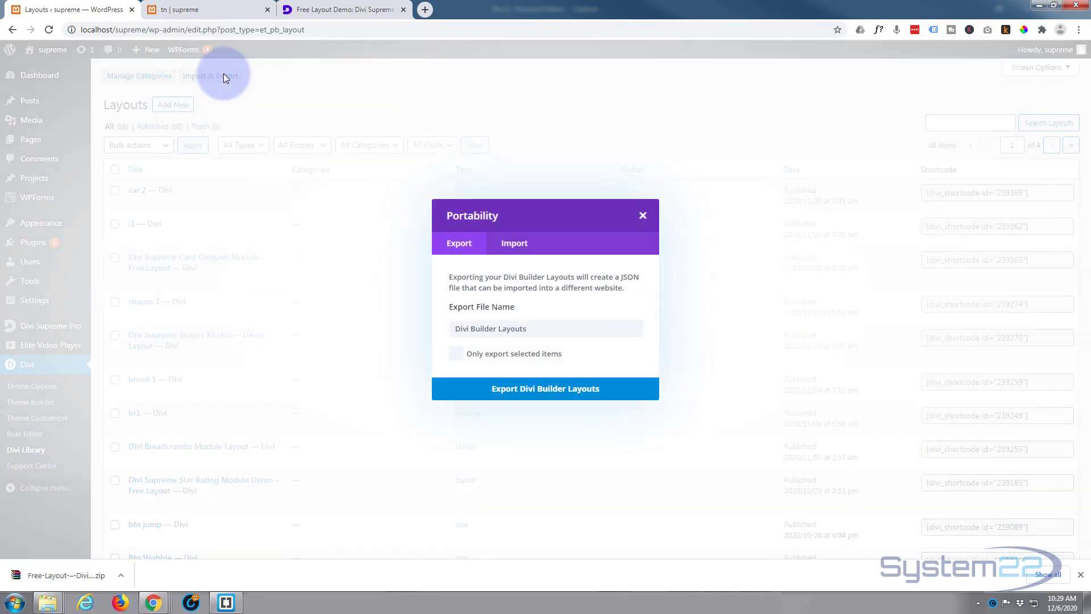
pyautogui.click(522, 248)
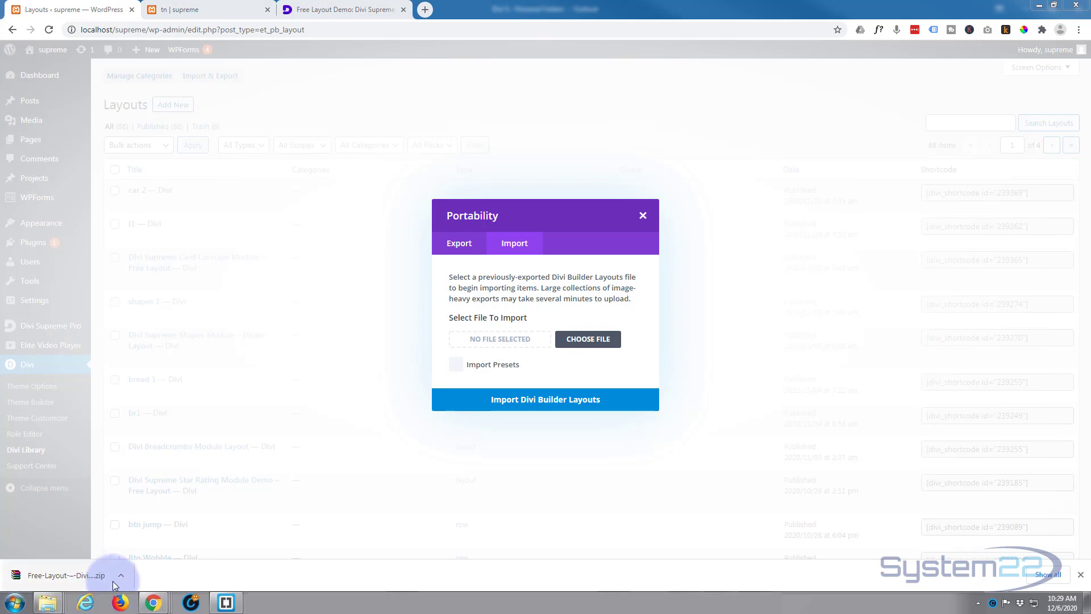
# Step: Extract the downloaded layout zip in the tN folder to get its JSON layout file
pyautogui.moveTo(63, 577); pyautogui.dragTo(309, 182)
pyautogui.moveTo(114, 156); pyautogui.dragTo(639, 164)
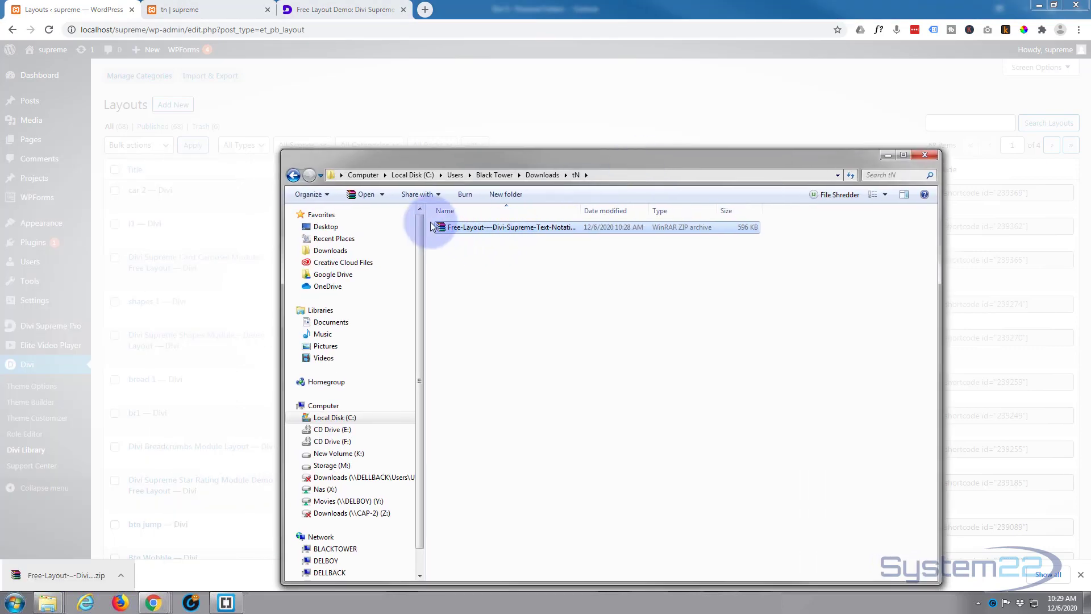
pyautogui.moveTo(438, 225); pyautogui.dragTo(443, 228)
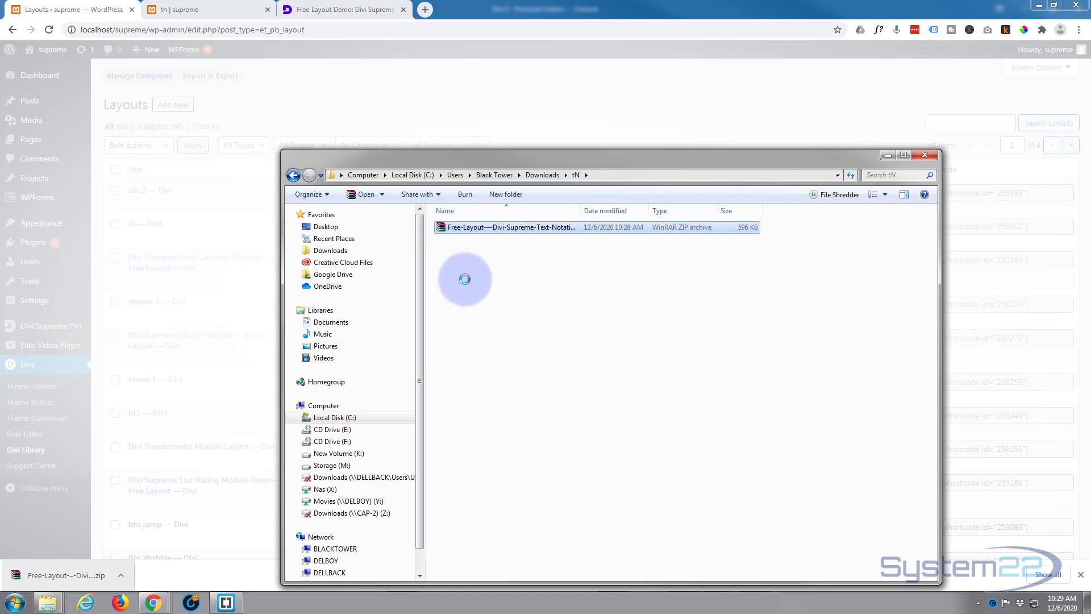
pyautogui.rightClick(443, 228)
pyautogui.click(479, 269)
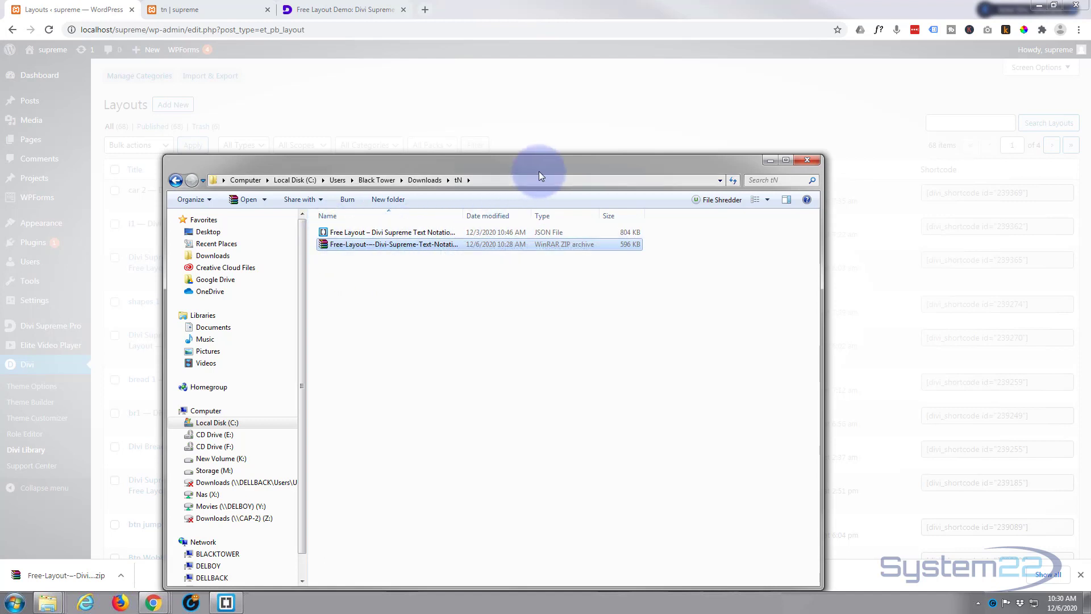
pyautogui.moveTo(537, 165); pyautogui.dragTo(3, 199)
pyautogui.click(3, 199)
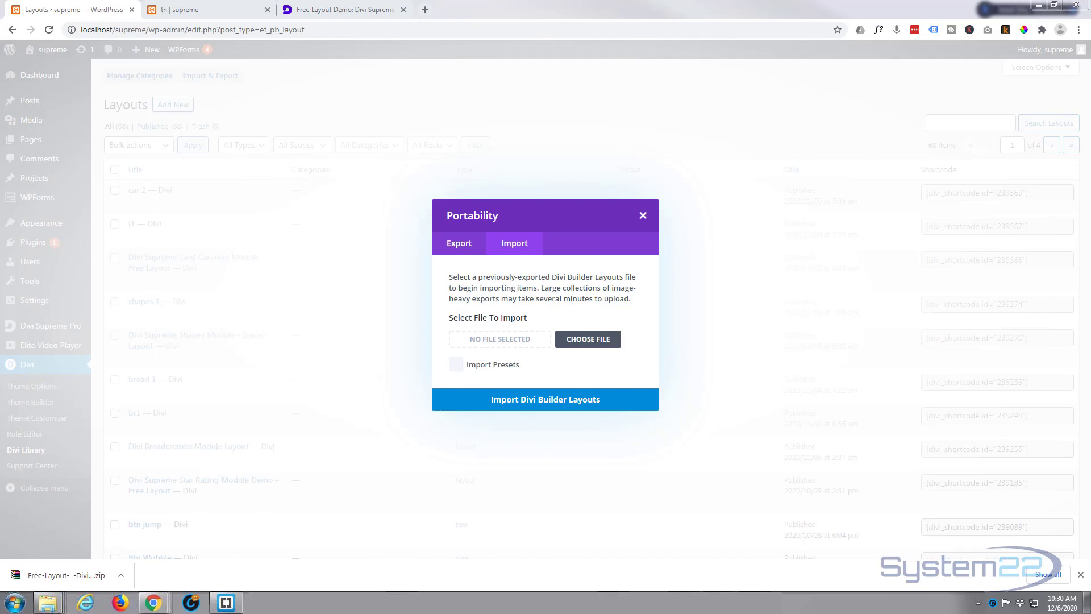
# Step: Import the extracted Text Notation JSON file into the Divi Library
pyautogui.moveTo(3, 199); pyautogui.dragTo(506, 340)
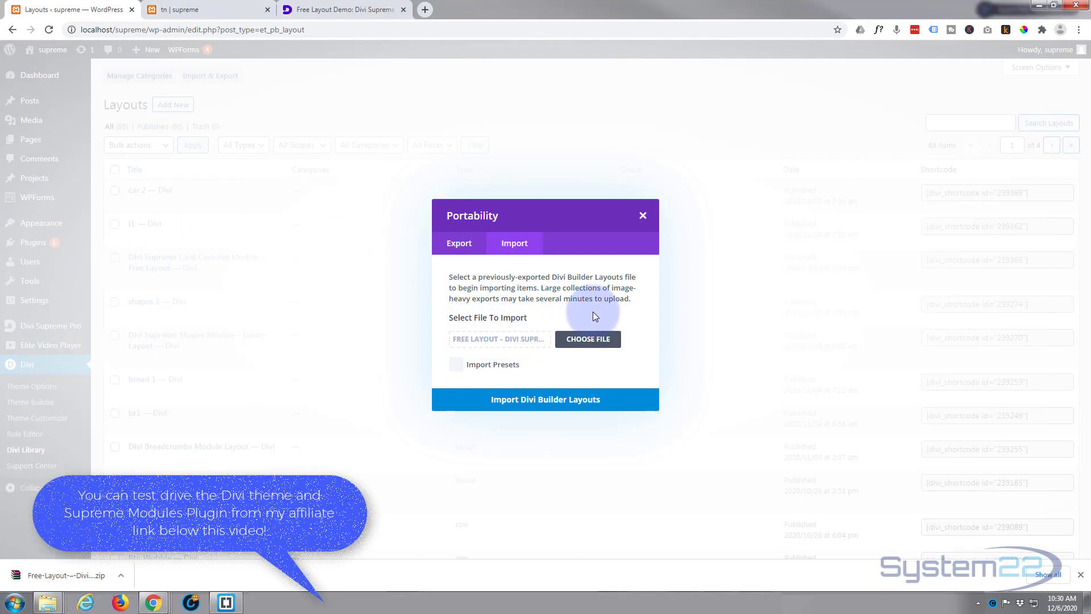
pyautogui.click(529, 405)
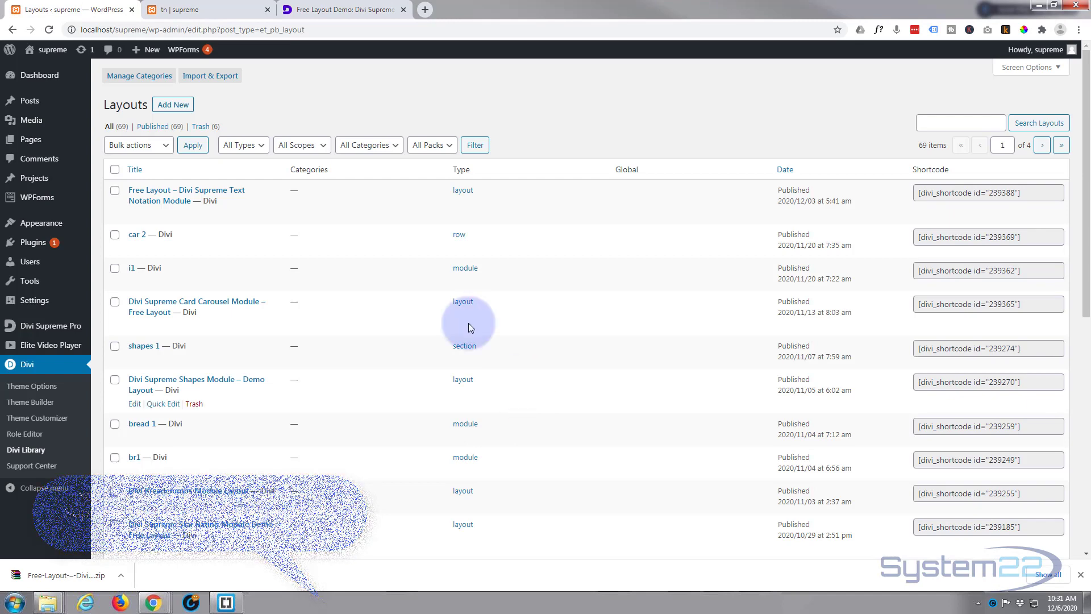
# Step: Start a new blank page from the admin bar's + New menu in its own tab
pyautogui.moveTo(165, 206)
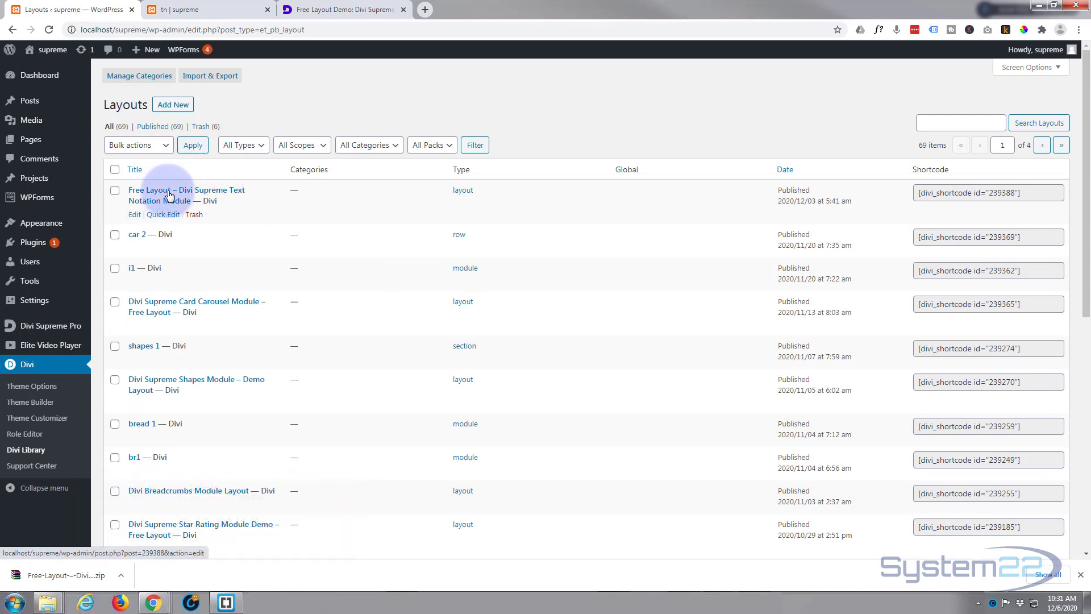
pyautogui.moveTo(146, 52)
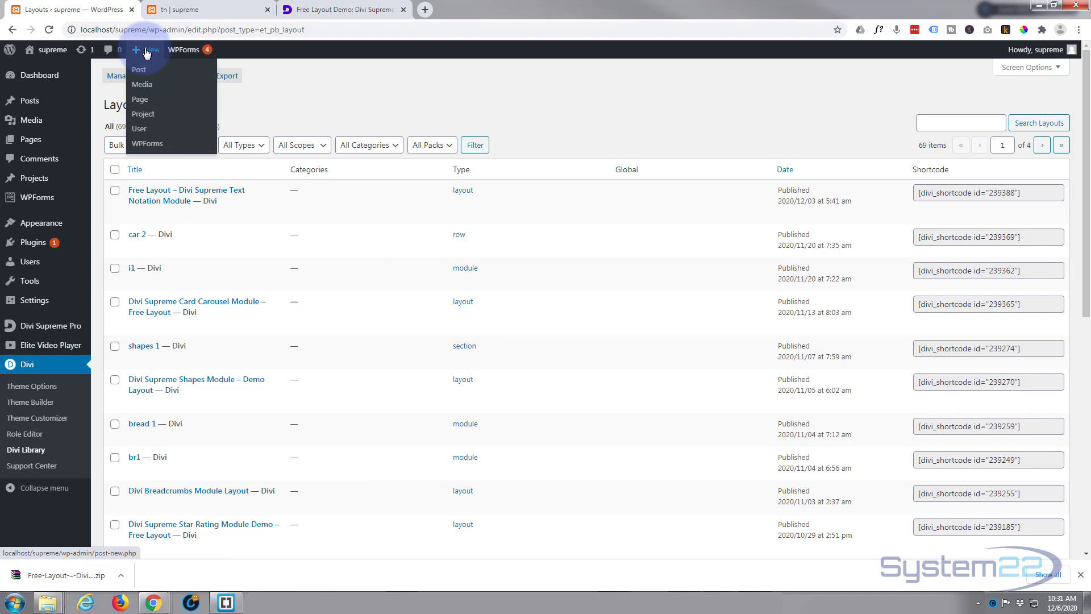
pyautogui.middleClick(141, 102)
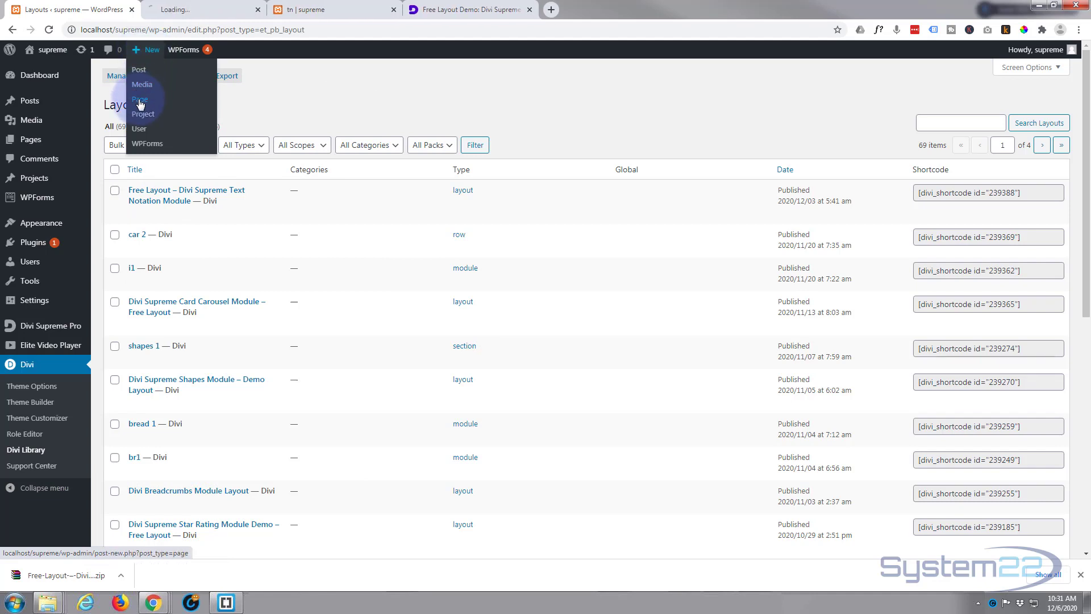
pyautogui.click(190, 12)
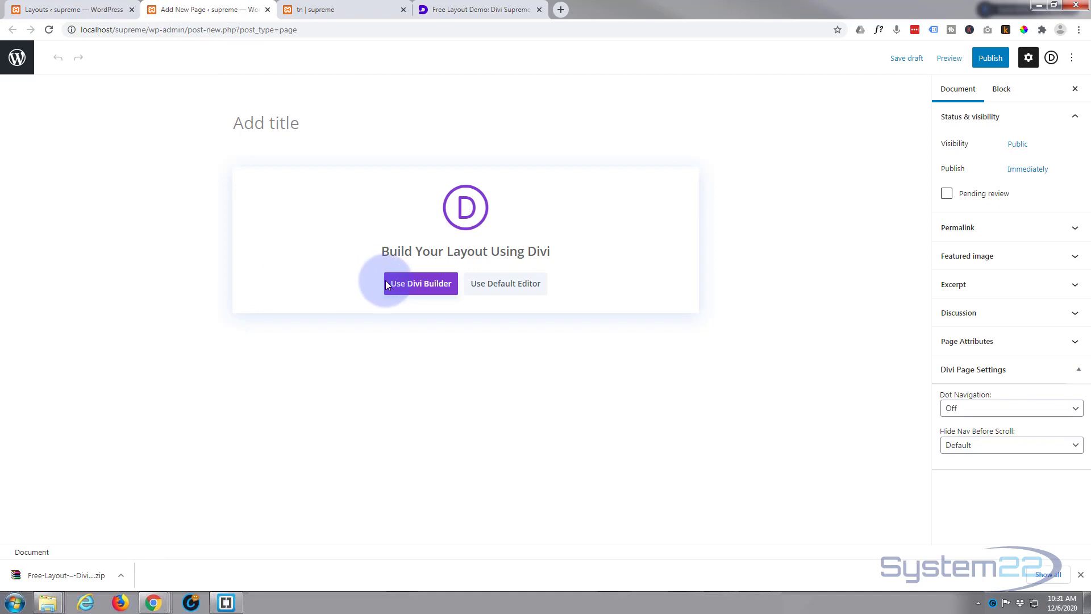
# Step: Title the new page 'TX' and open it in the Divi Builder
pyautogui.click(249, 120)
pyautogui.write('TX')
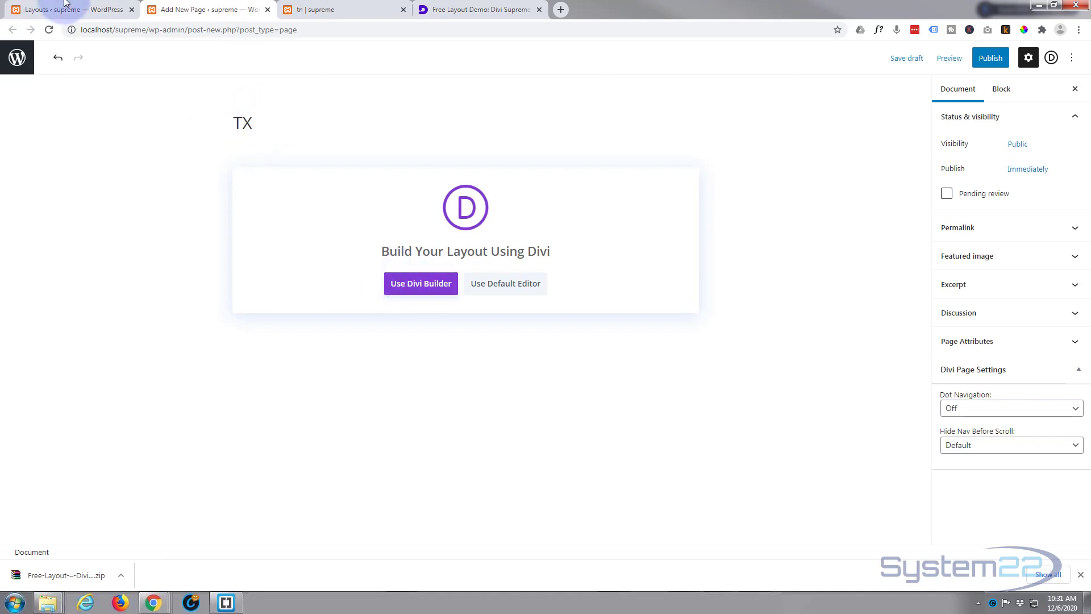
pyautogui.click(423, 292)
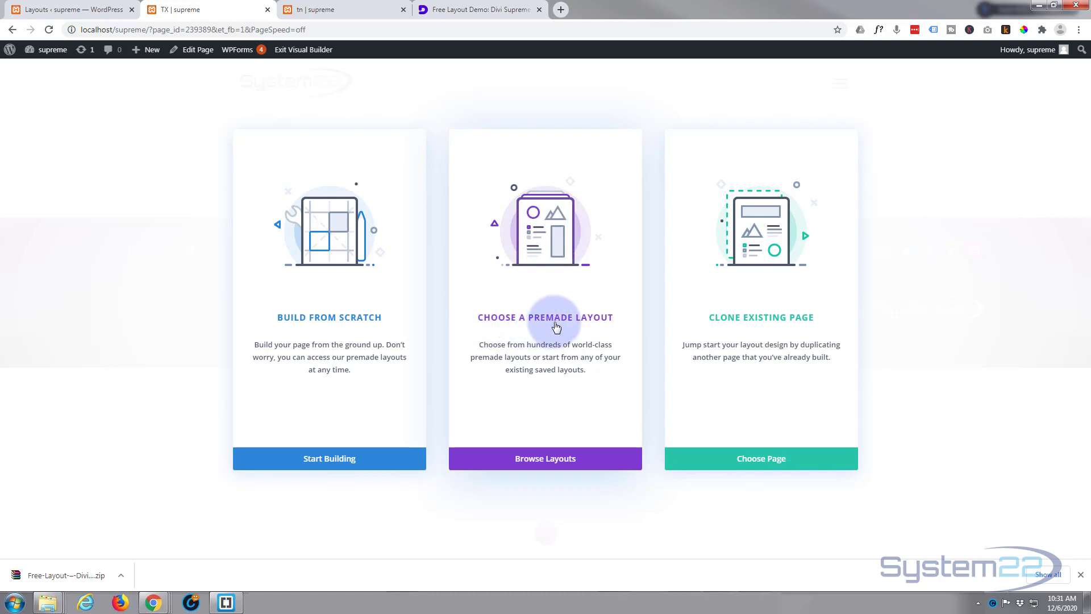
# Step: Load the saved 'Free Layout – Divi Supreme Text Notation Module' layout onto the page
pyautogui.click(535, 462)
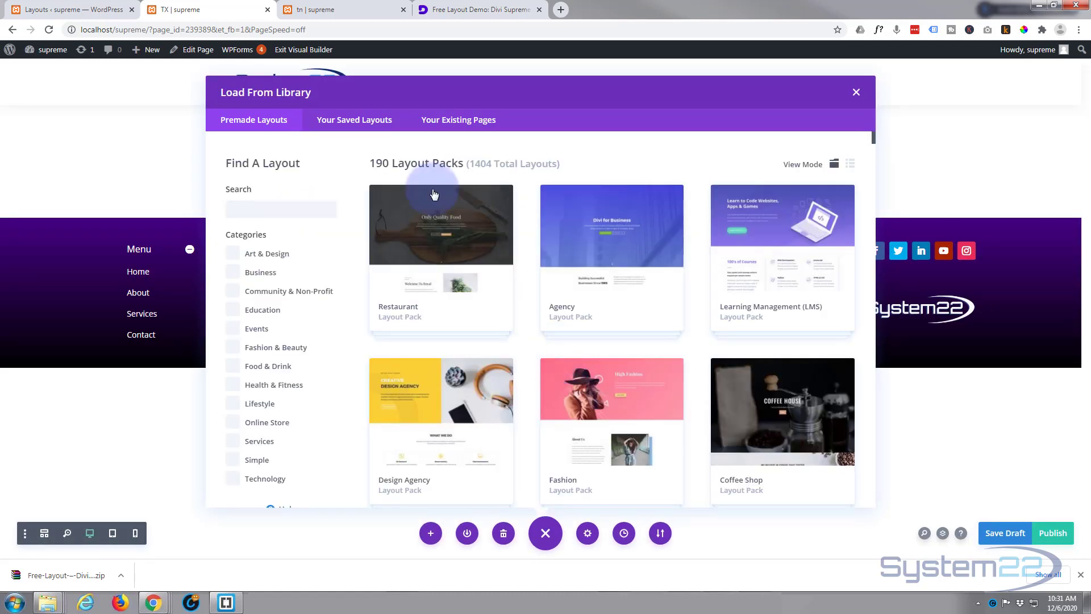
pyautogui.click(353, 121)
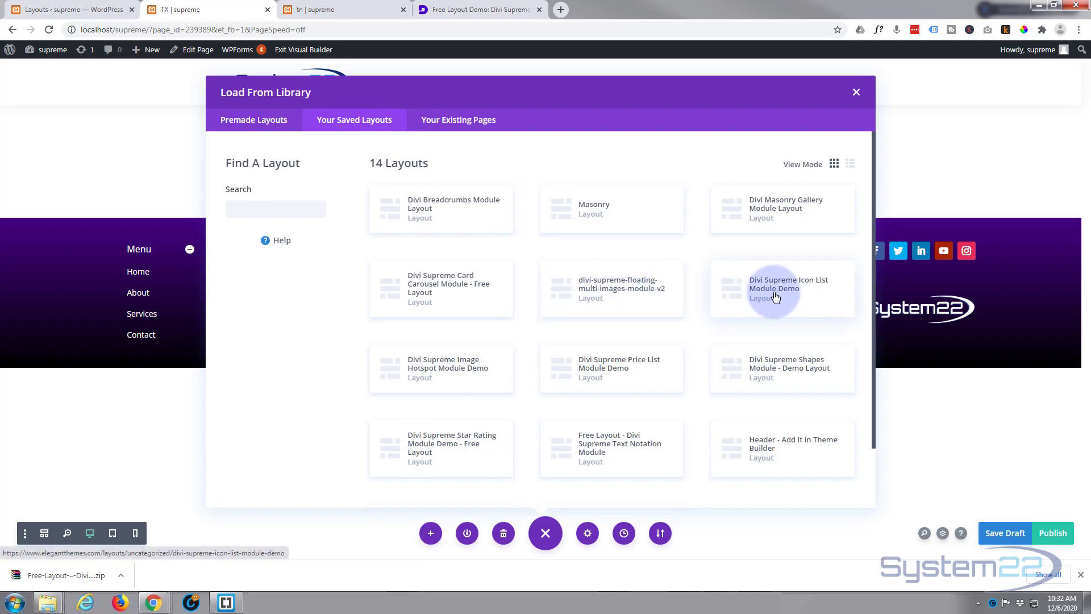
pyautogui.click(602, 450)
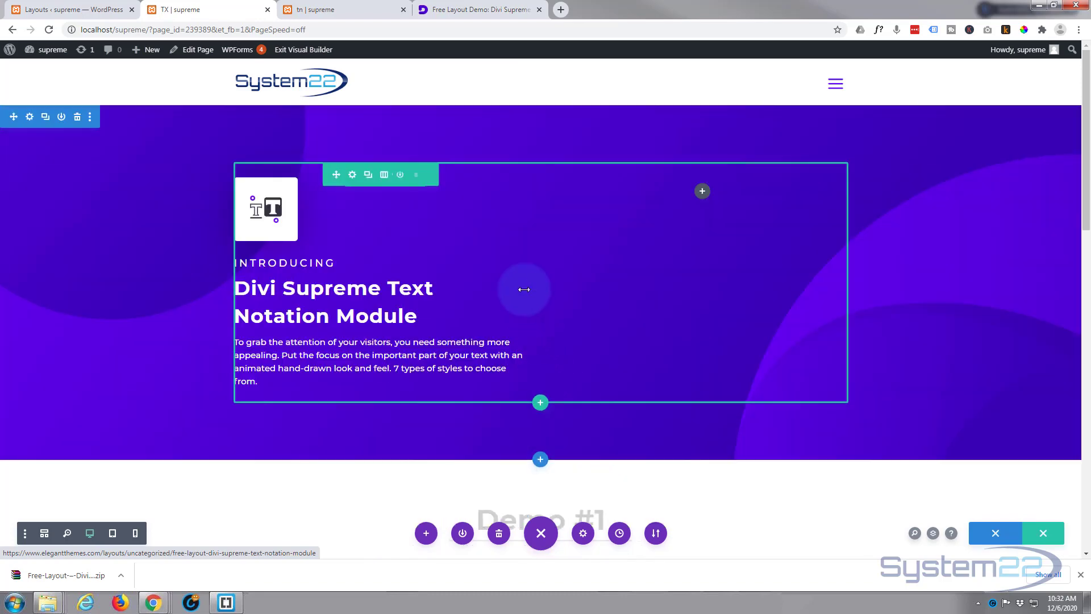
# Step: Review the loaded Text Notation layout from the purple hero through its demo cards and back up
pyautogui.scroll(-3, 947, 237)
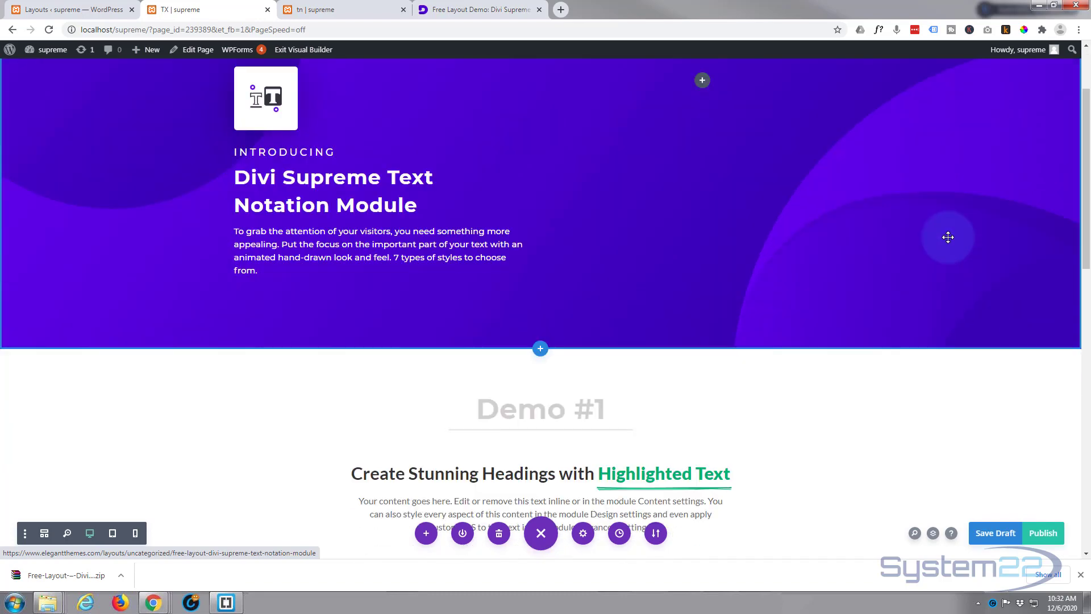
pyautogui.scroll(-2, 948, 237)
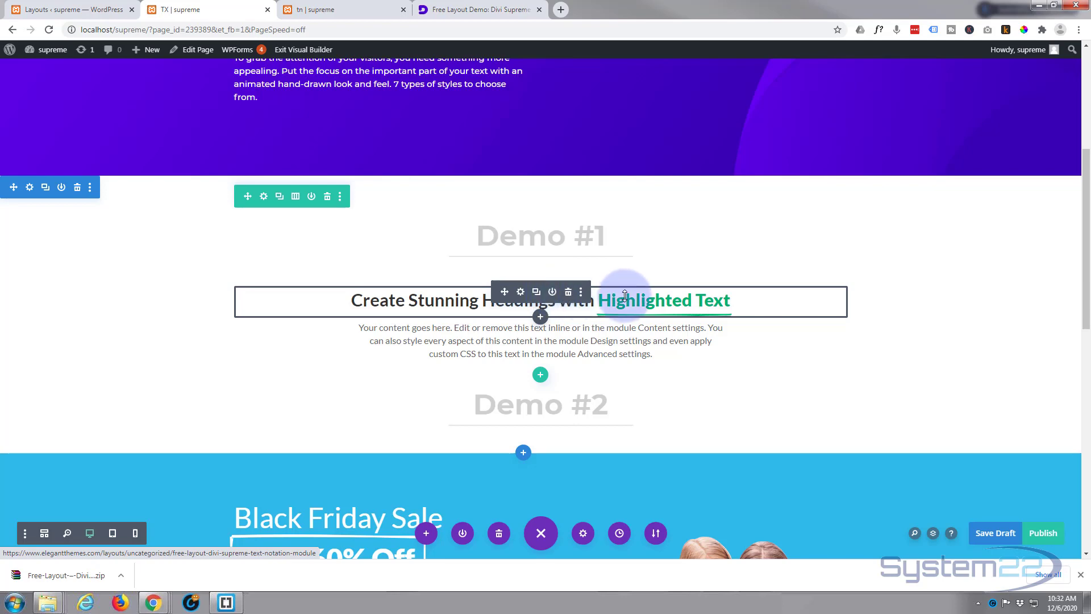
pyautogui.scroll(-5, 633, 256)
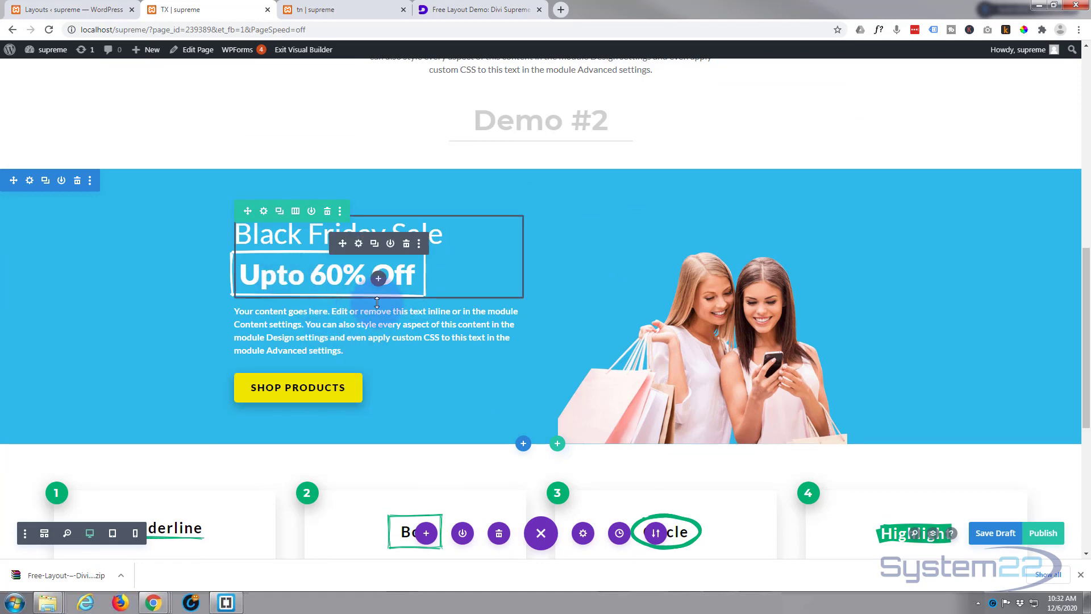
pyautogui.scroll(-5, 389, 296)
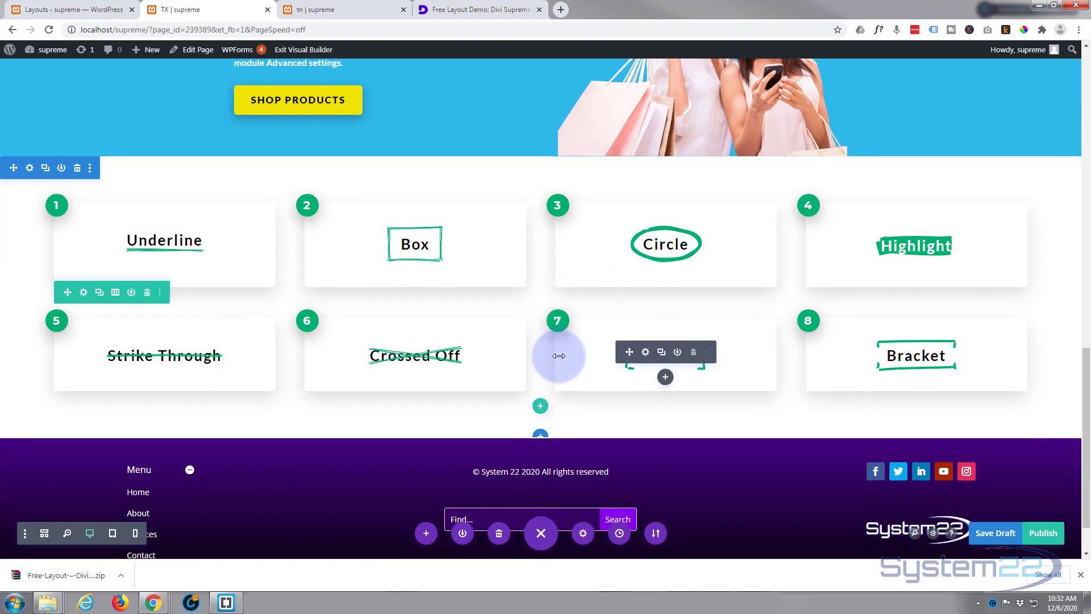
pyautogui.scroll(-1, 560, 358)
pyautogui.scroll(15, 556, 350)
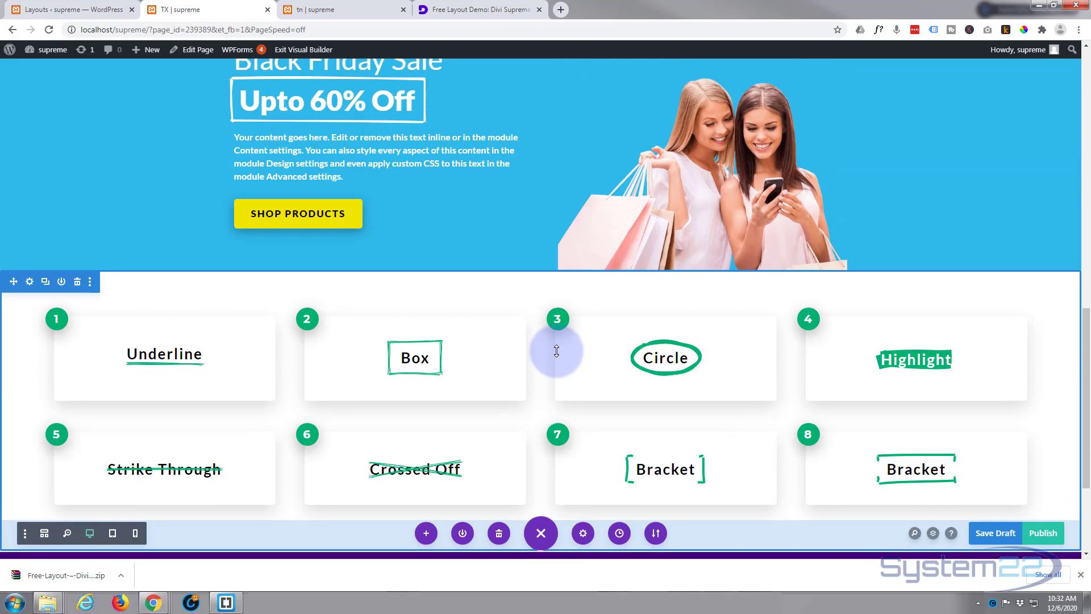
pyautogui.scroll(2, 556, 351)
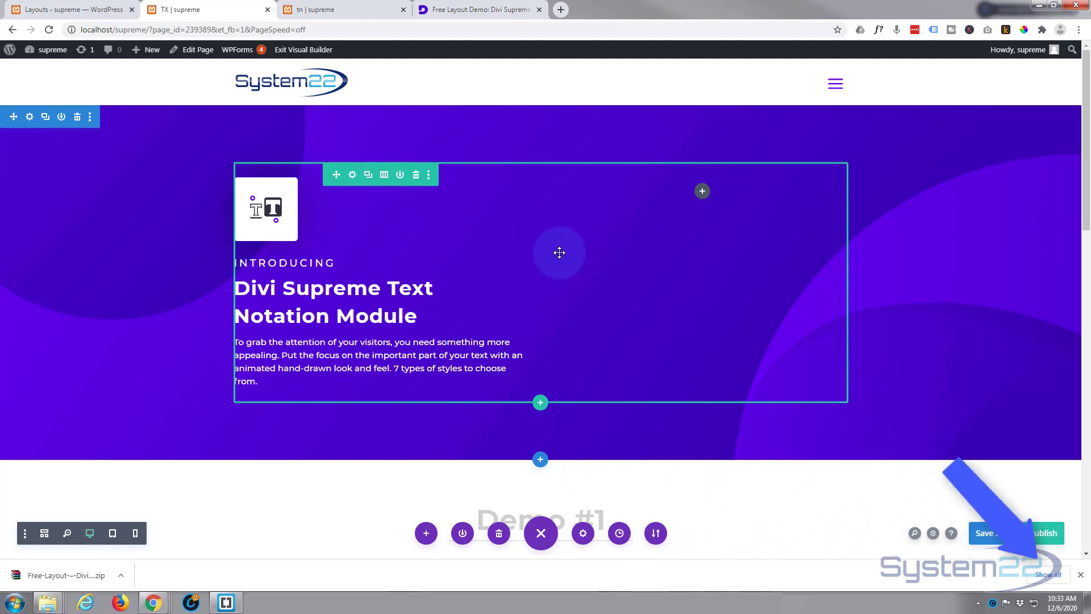
pyautogui.click(366, 9)
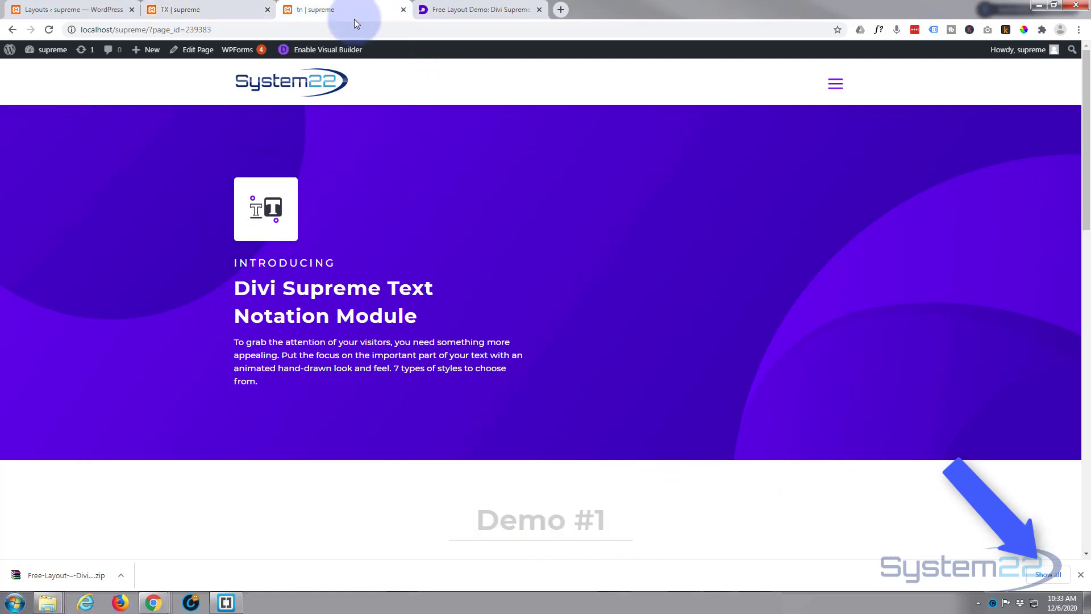
pyautogui.scroll(-4, 125, 184)
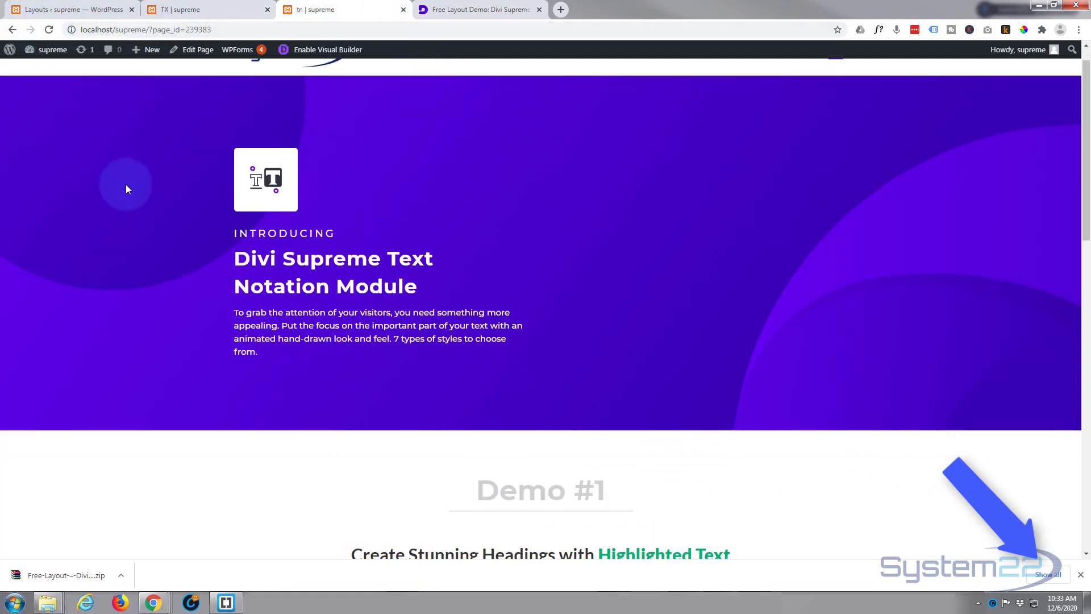
pyautogui.scroll(-5, 126, 189)
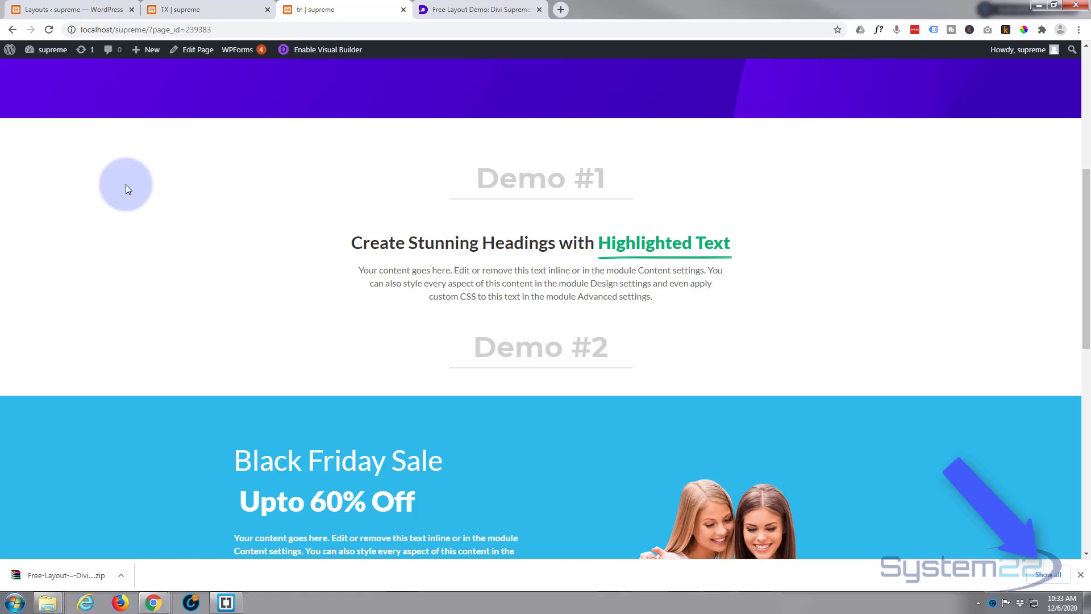
pyautogui.scroll(-6, 127, 189)
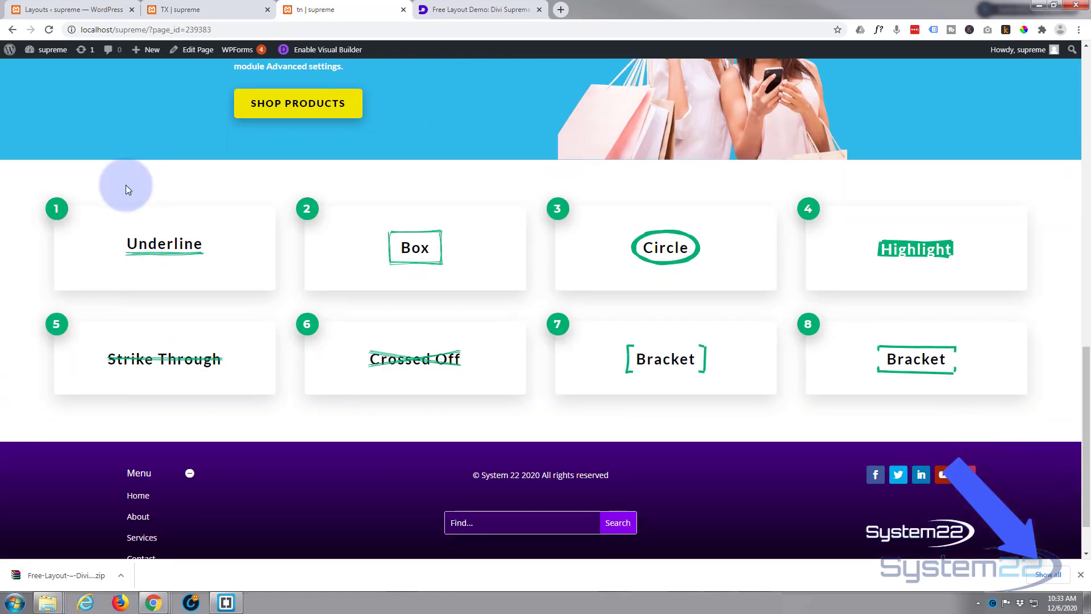
pyautogui.scroll(-2, 127, 189)
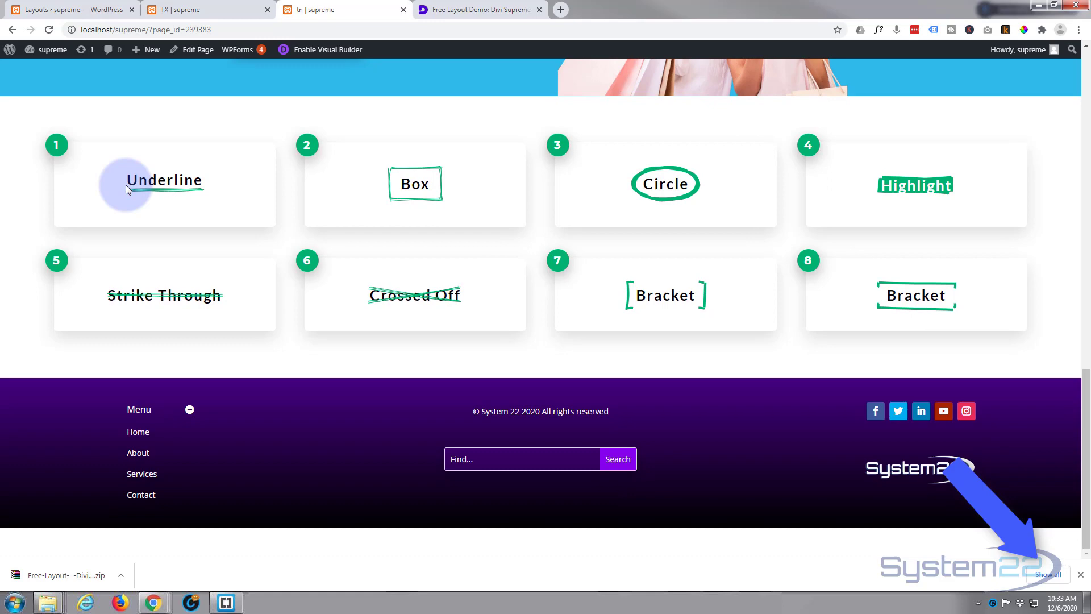